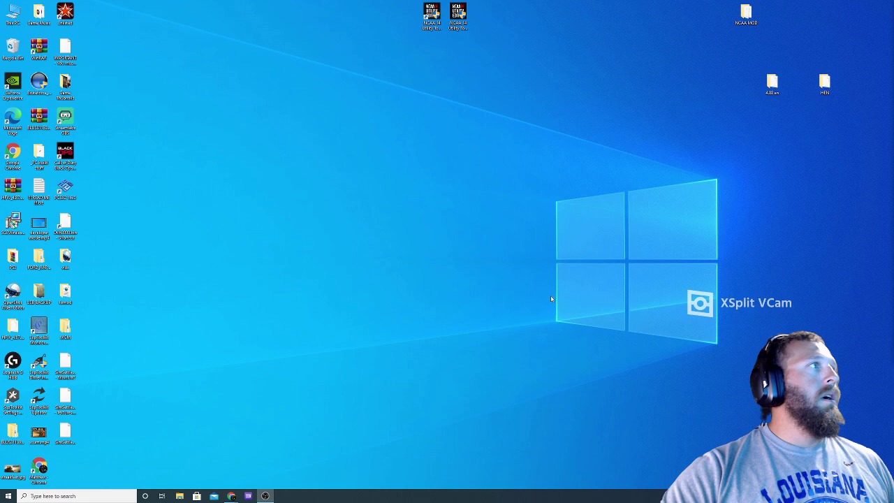
# Step: Move the WinRAR desktop icon around, then return it to its column
pyautogui.moveTo(37, 48); pyautogui.dragTo(484, 224)
pyautogui.moveTo(510, 184); pyautogui.dragTo(435, 348)
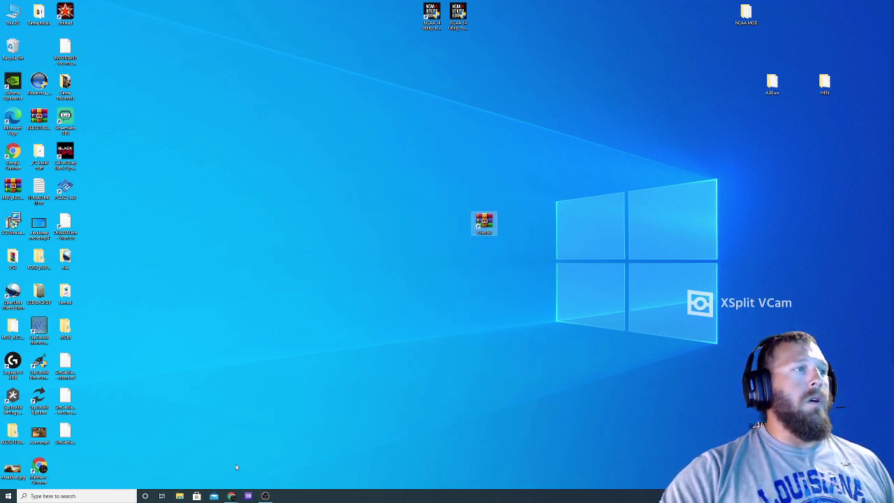
pyautogui.moveTo(477, 218); pyautogui.dragTo(32, 44)
# Step: Search the web for WinRAR in a new tab and open the official win-rar.com download page
pyautogui.moveTo(232, 494)
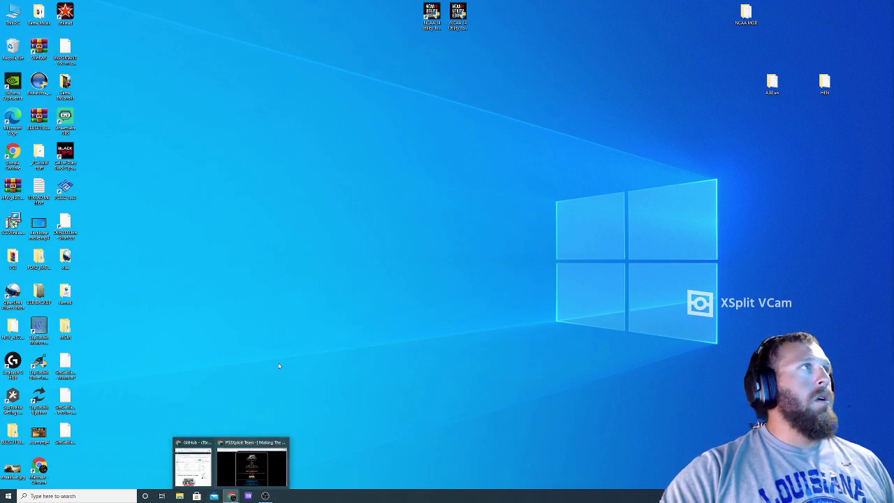
pyautogui.click(258, 464)
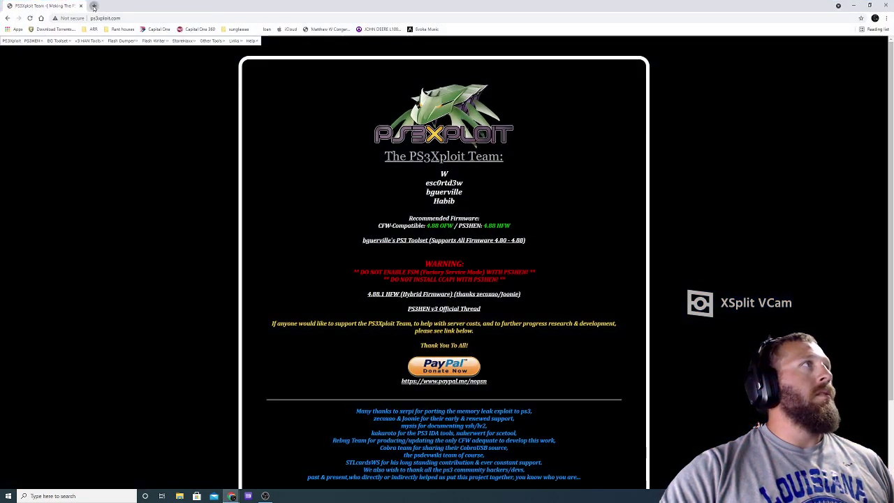
pyautogui.hotkey('ctrl', 't')
pyautogui.write('w')
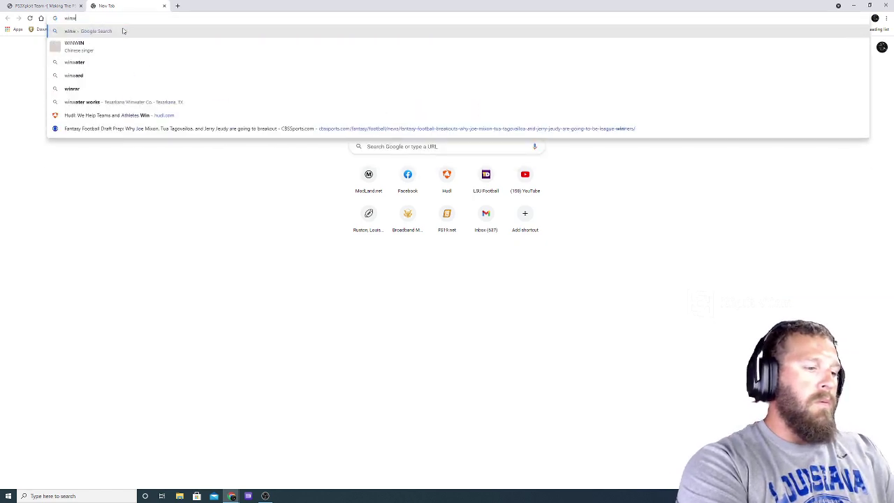
pyautogui.write('inraw')
pyautogui.press('Return')
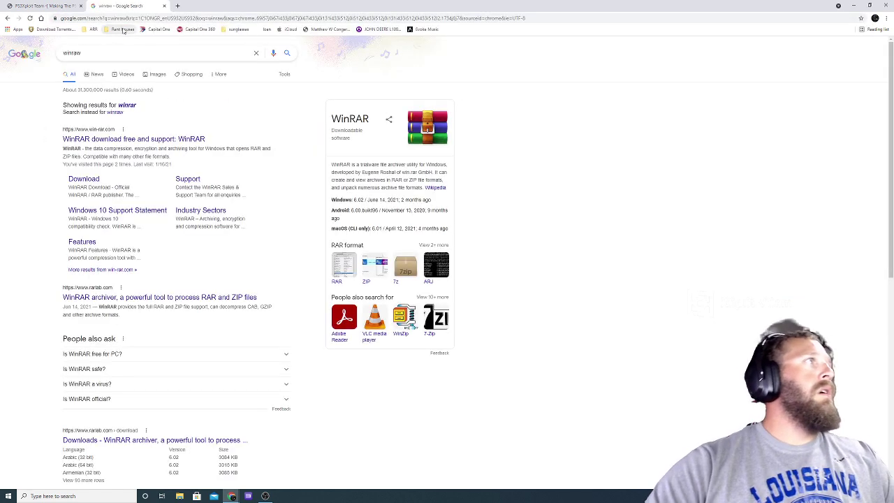
pyautogui.click(127, 106)
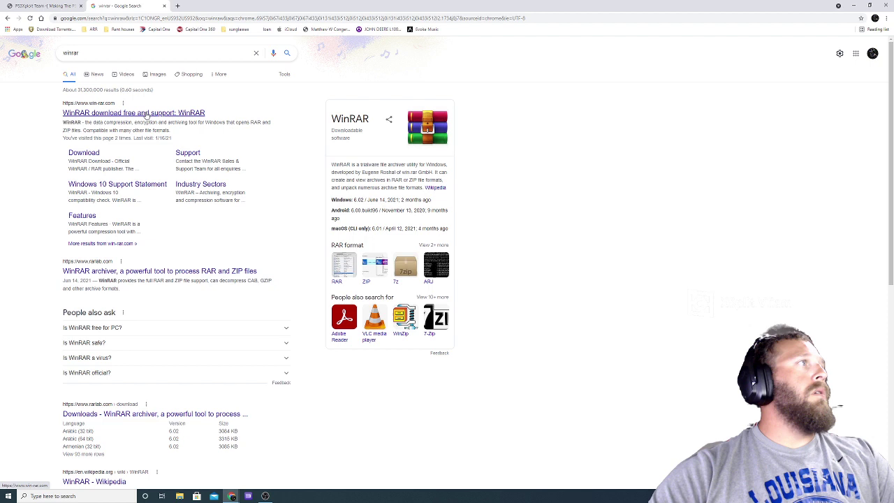
pyautogui.click(148, 116)
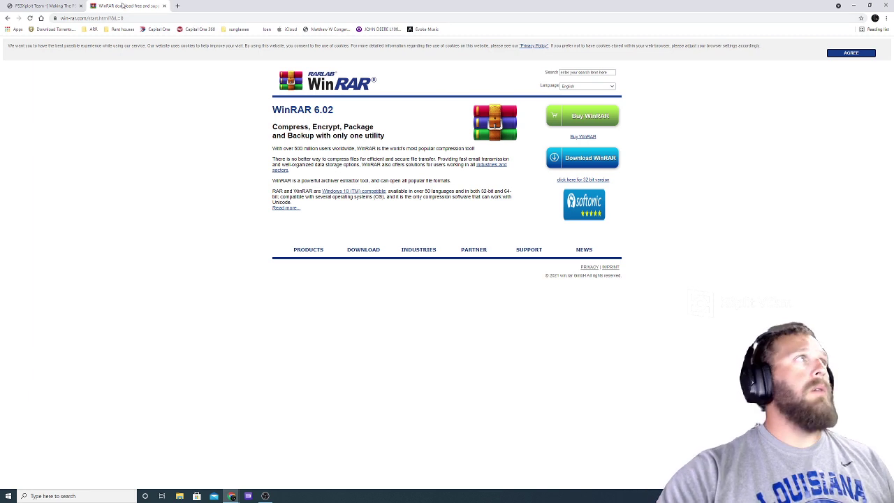
# Step: Close the WinRAR tab and open the 4.88.1 HFW forum thread, scrolling to its mirrors
pyautogui.click(165, 5)
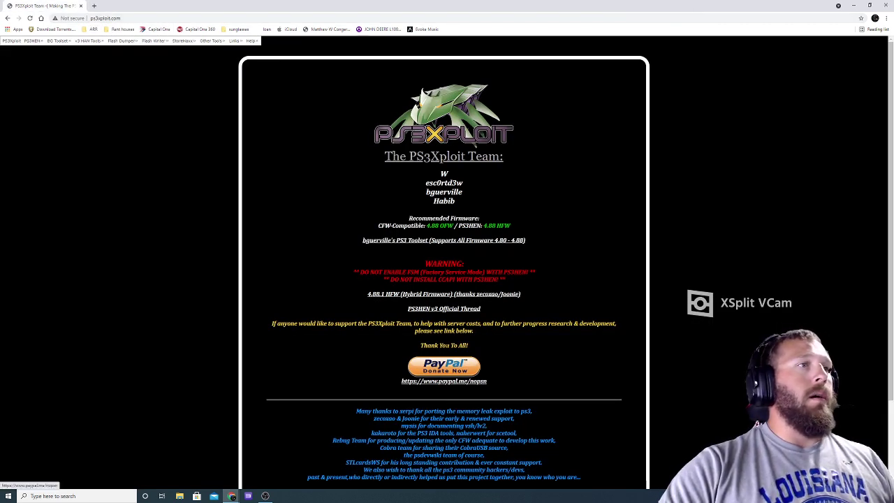
pyautogui.click(441, 297)
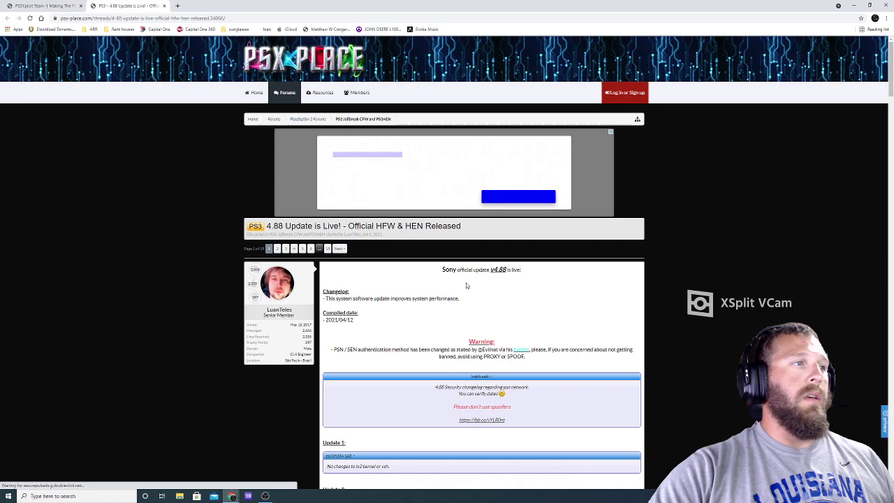
pyautogui.scroll(-2, 440, 287)
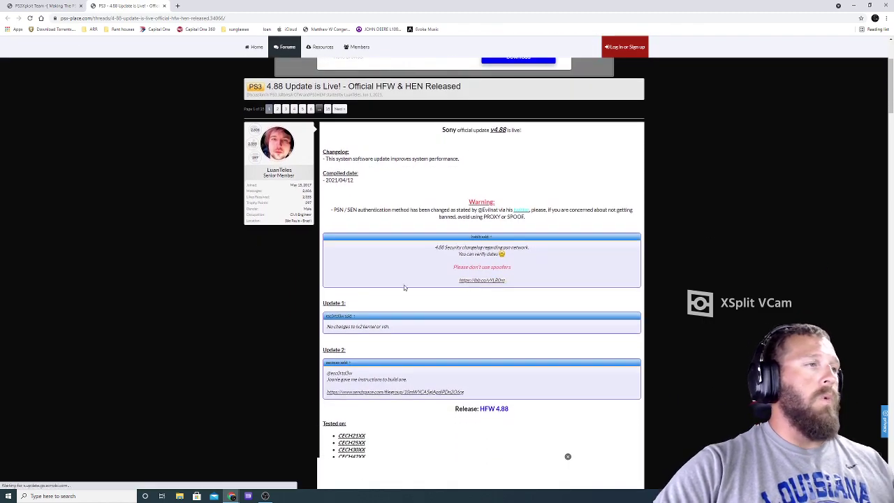
pyautogui.scroll(-2, 404, 286)
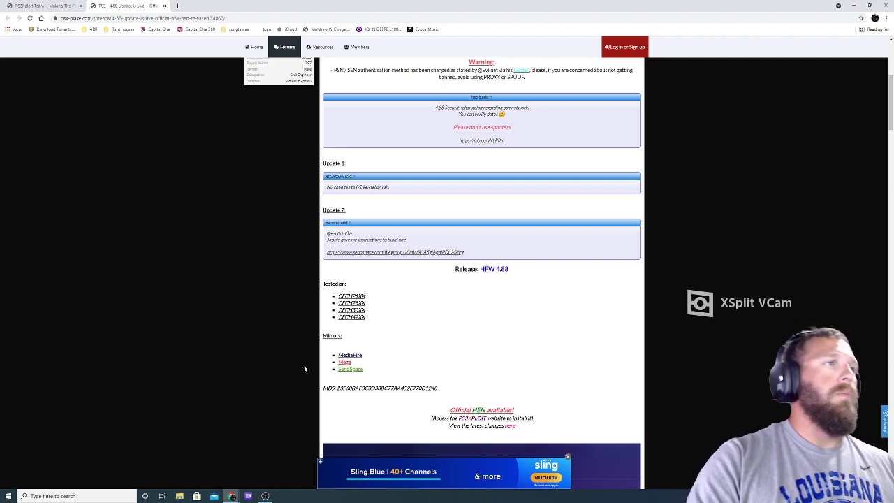
# Step: Open the MediaFire mirror for HFW 4.88, then return to the forum thread
pyautogui.click(357, 356)
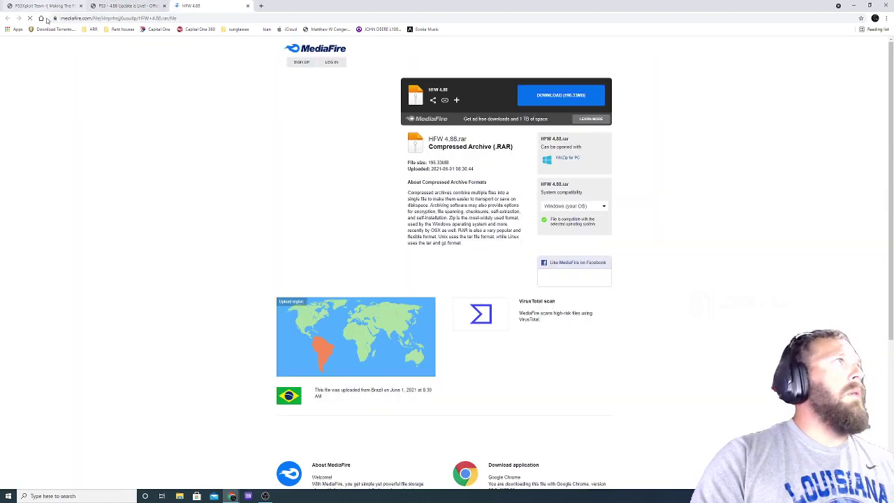
pyautogui.click(117, 6)
pyautogui.scroll(5, 379, 199)
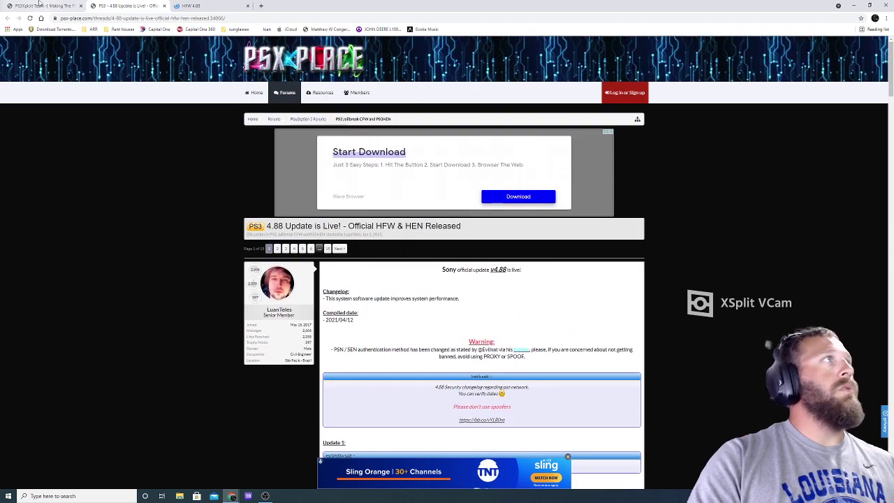
# Step: From the PS3Xploit tab, reopen the 4.88.1 HFW thread and scroll to its mirror links
pyautogui.click(46, 6)
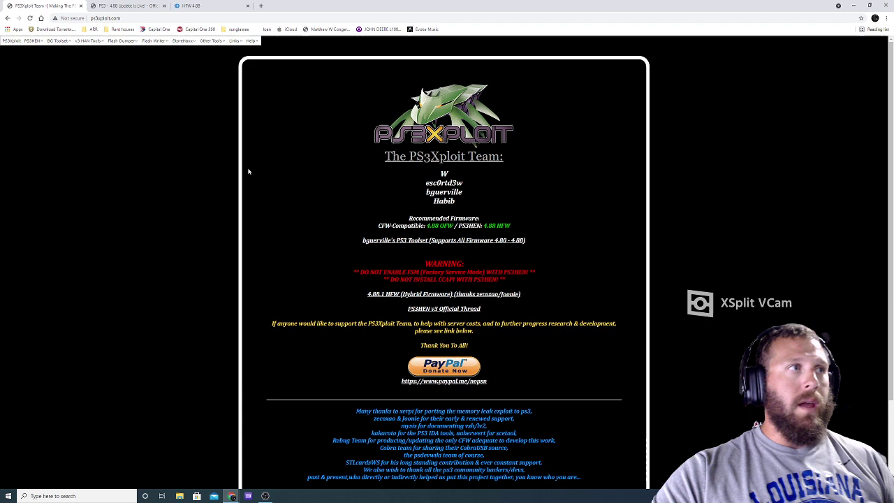
pyautogui.click(398, 299)
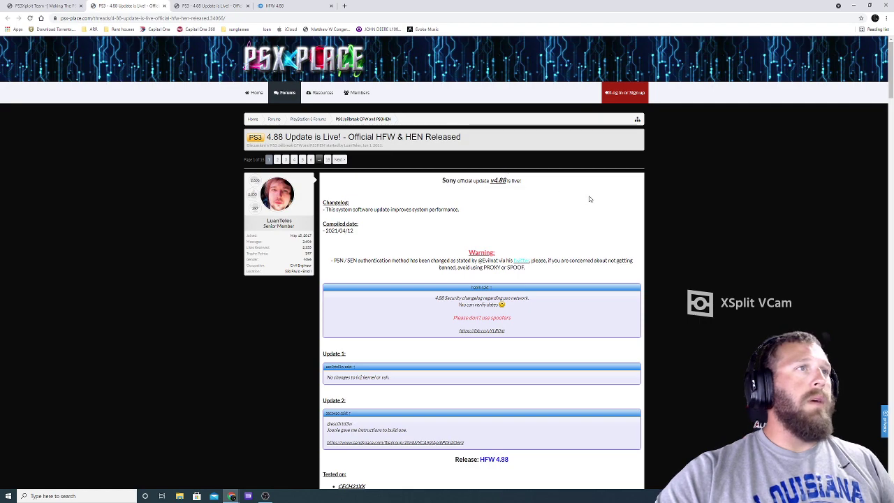
pyautogui.scroll(-3, 726, 204)
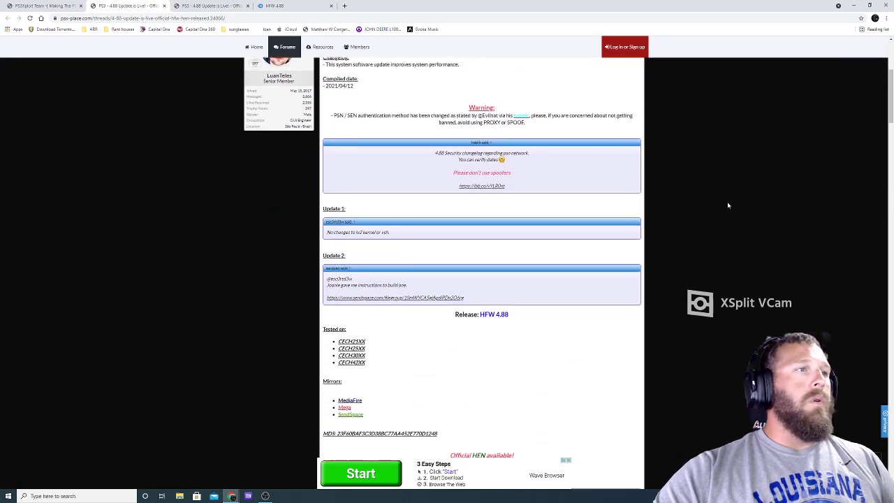
pyautogui.scroll(-1, 727, 206)
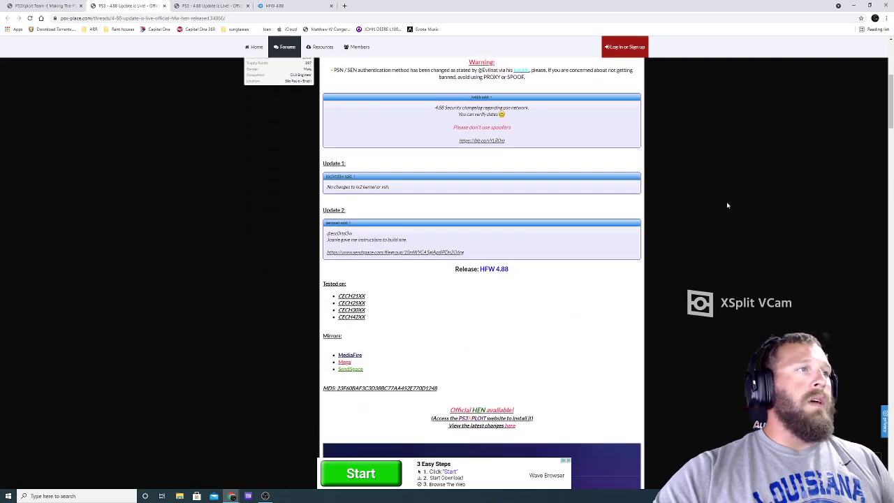
# Step: Open the MediaFire page, close the duplicate thread tab, and start the HFW 4.88.rar download
pyautogui.click(357, 357)
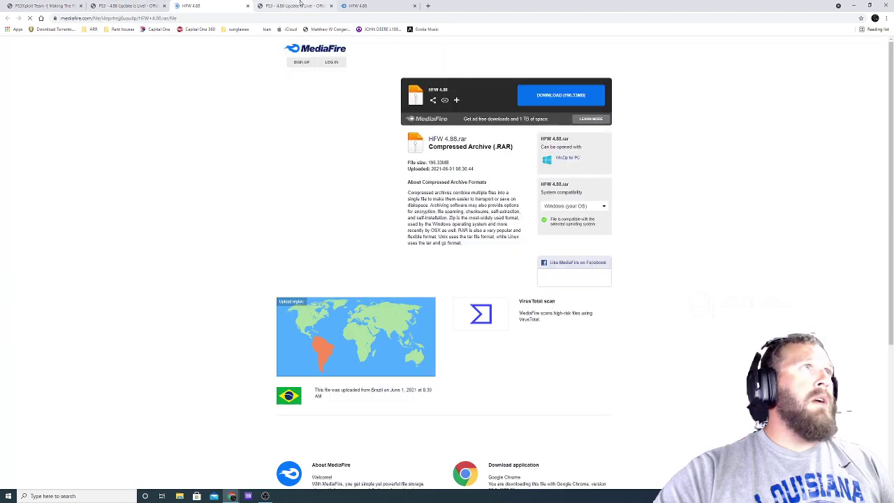
pyautogui.click(332, 5)
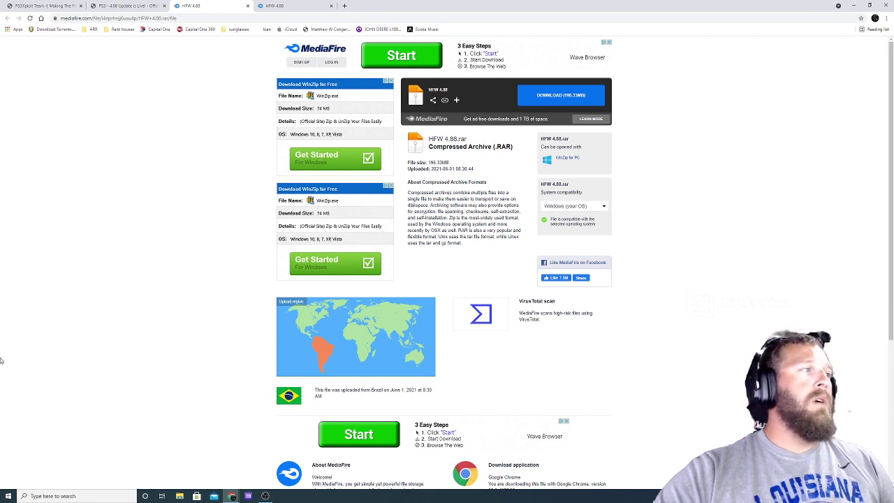
pyautogui.click(570, 103)
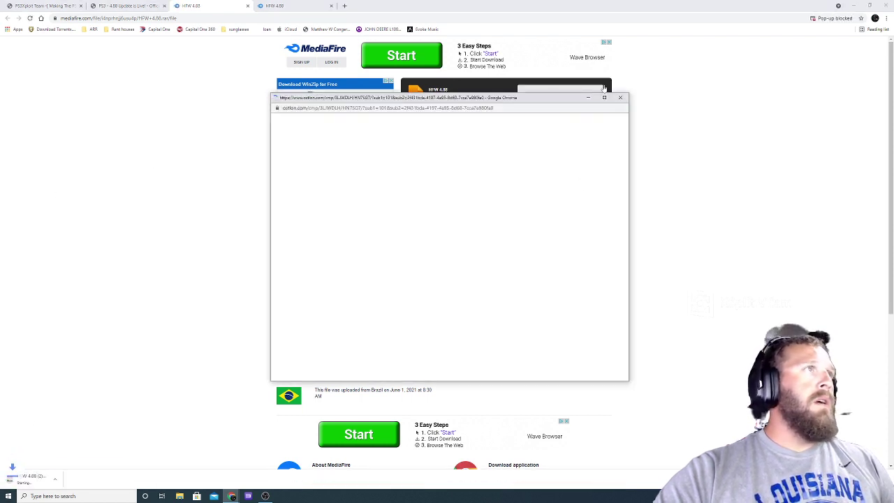
pyautogui.click(616, 104)
# Step: Pause and then cancel the duplicate HFW 4.88.rar download
pyautogui.click(74, 479)
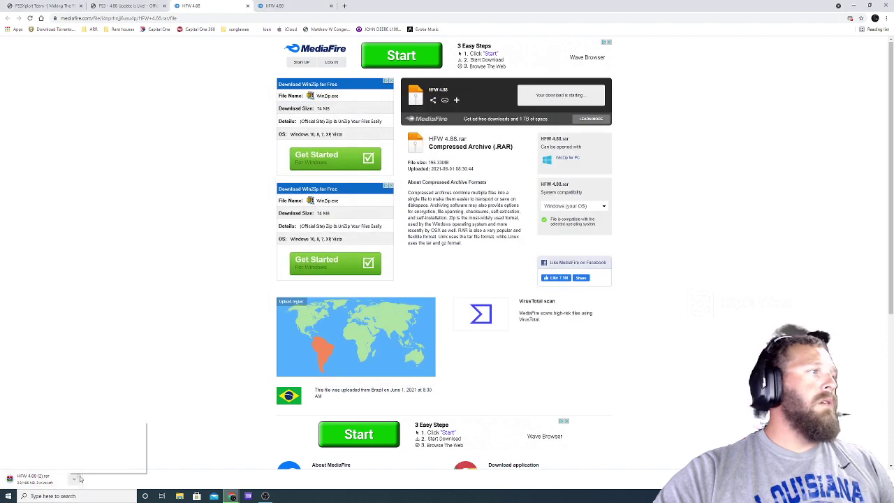
pyautogui.click(86, 447)
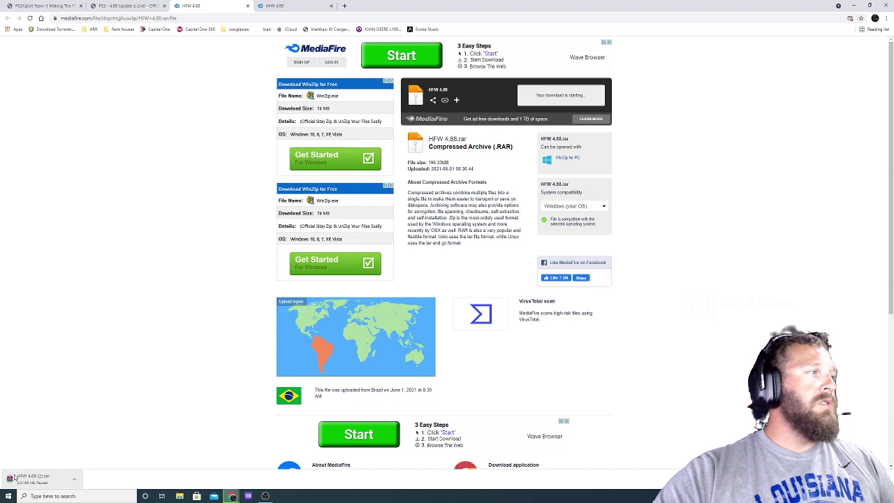
pyautogui.click(73, 481)
pyautogui.click(82, 473)
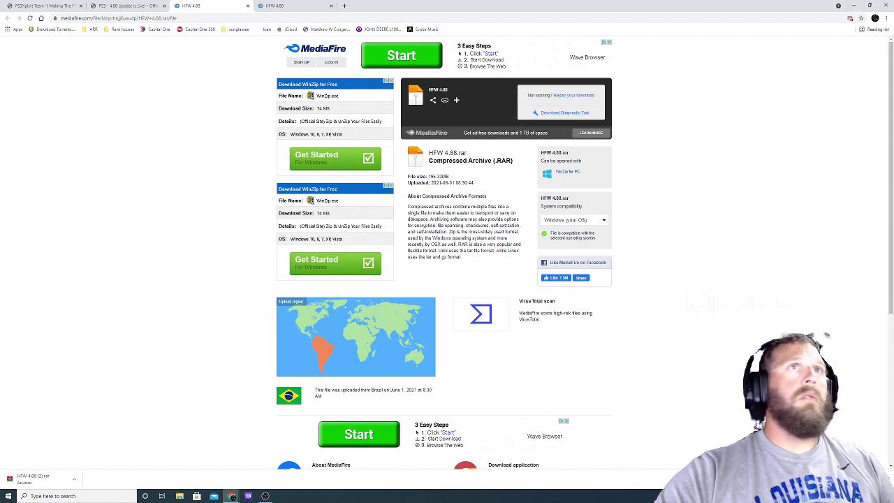
# Step: Minimize Chrome, open Downloads in File Explorer, and bring up actions for HFW 4.88 (1).rar
pyautogui.click(852, 7)
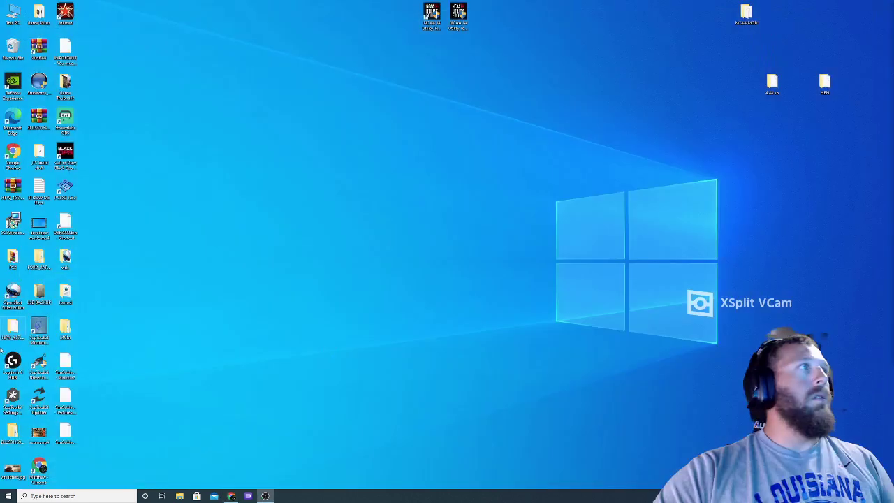
pyautogui.click(181, 496)
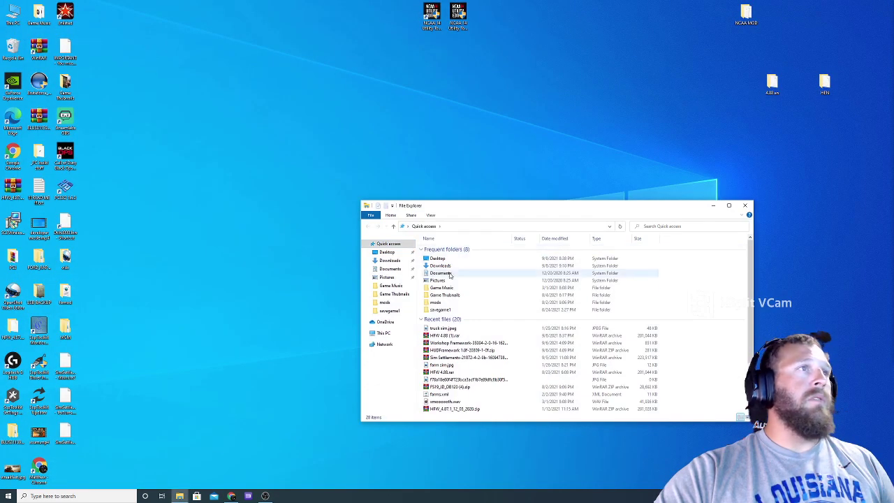
pyautogui.click(389, 260)
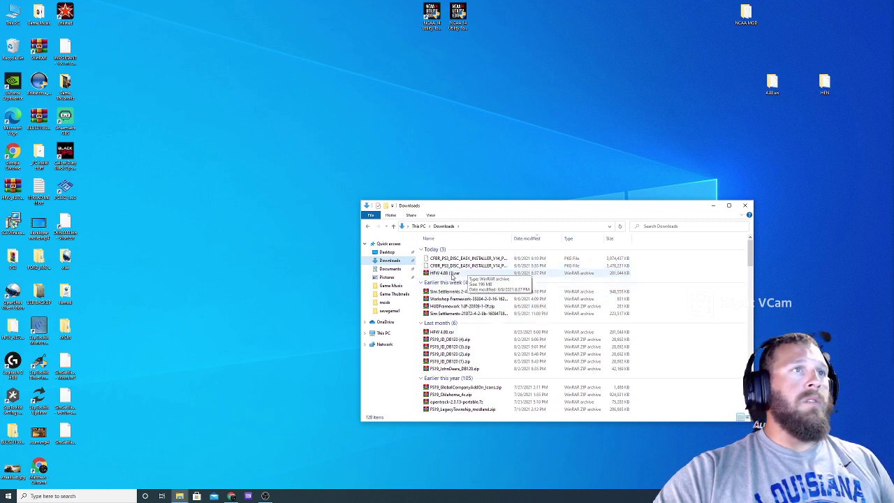
pyautogui.rightClick(452, 276)
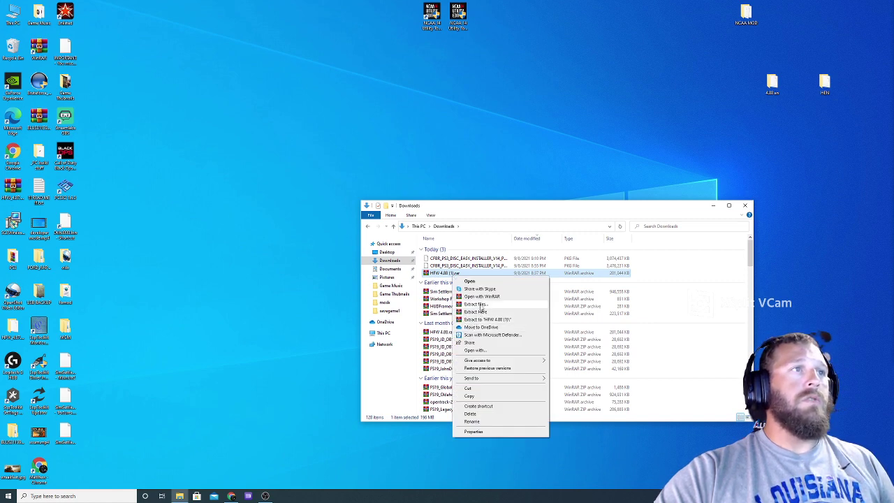
# Step: Extract HFW 4.88 (1).rar into the Desktop folder '4.88 en'
pyautogui.click(480, 305)
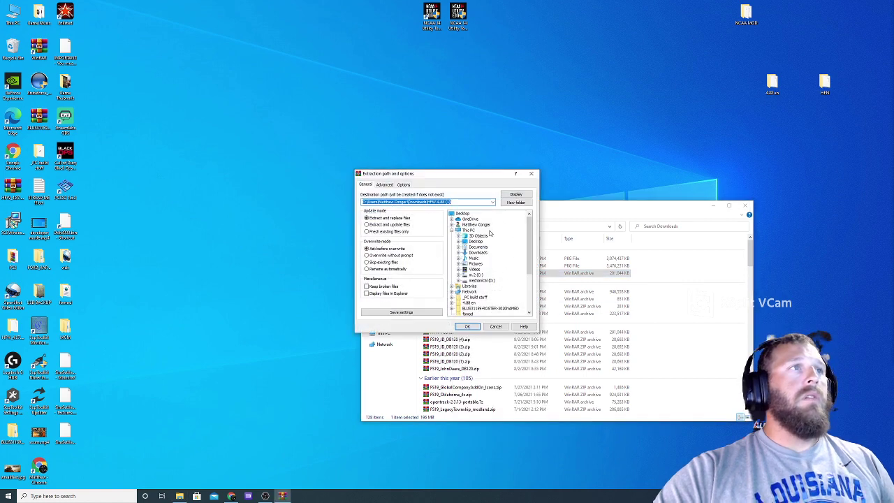
pyautogui.click(464, 241)
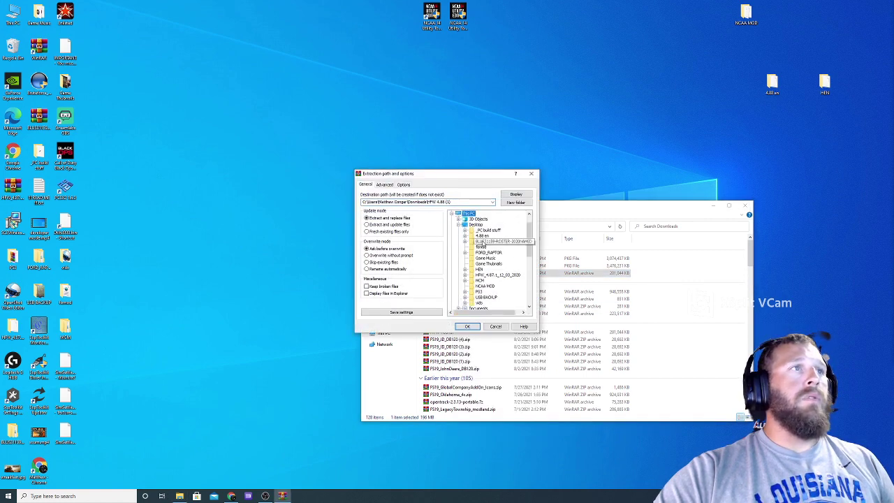
pyautogui.click(465, 236)
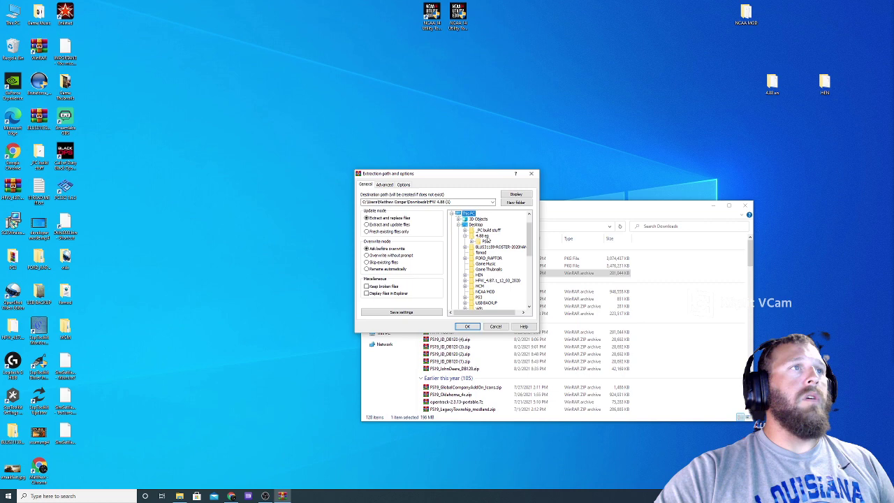
pyautogui.click(483, 236)
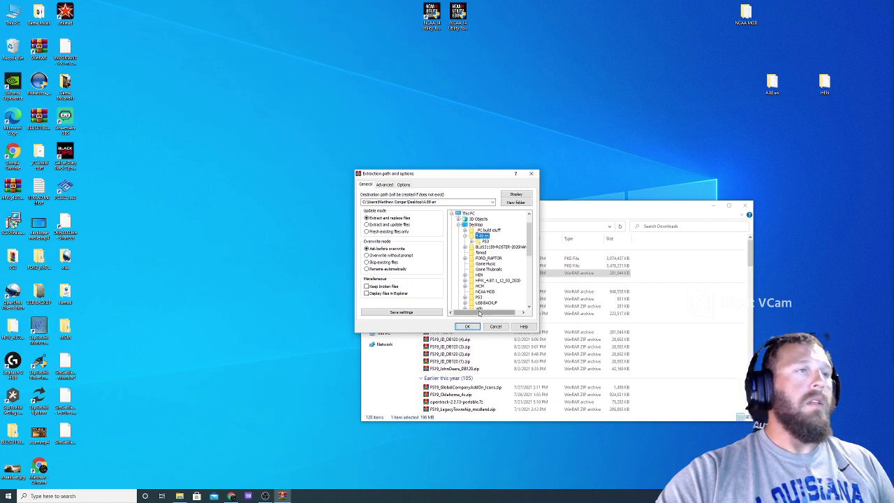
pyautogui.click(467, 326)
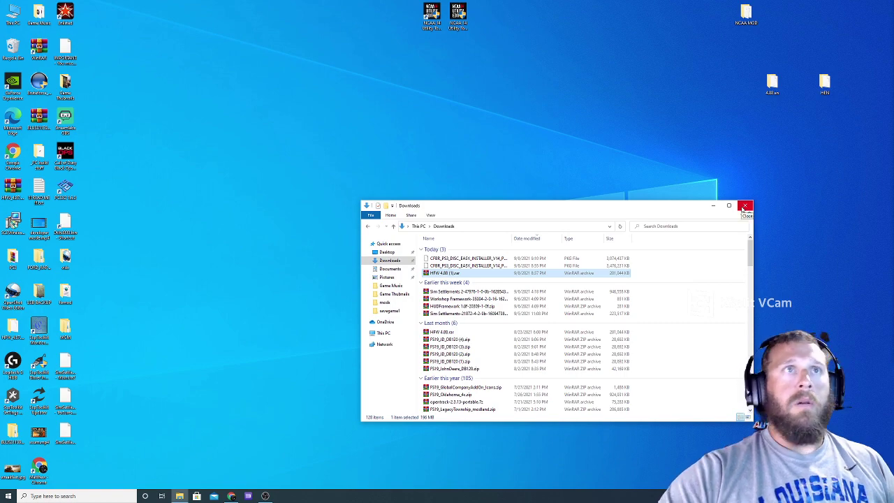
# Step: Close Downloads and open 4.88 en > PS3 > UPDATE to see PS3UPDAT.PUP
pyautogui.click(745, 207)
pyautogui.doubleClick(772, 84)
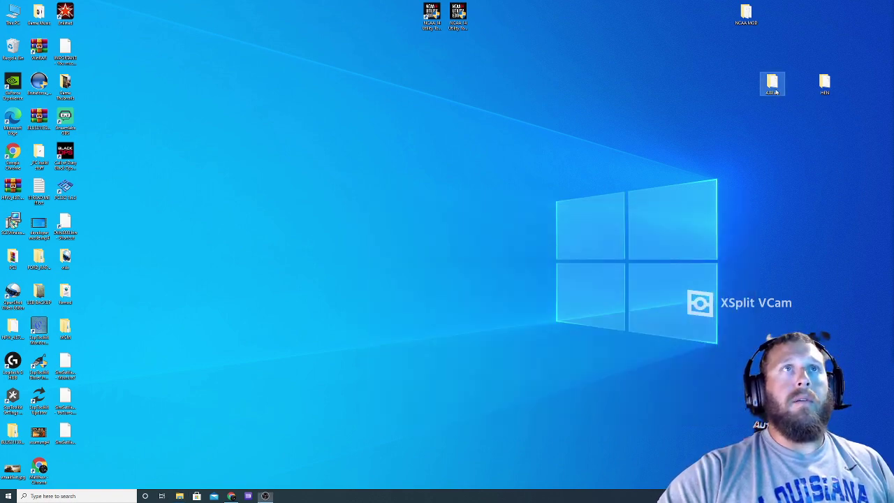
pyautogui.moveTo(445, 259)
pyautogui.mouseDown()
pyautogui.moveTo(584, 149)
pyautogui.moveTo(510, 318)
pyautogui.moveTo(443, 273)
pyautogui.mouseUp()
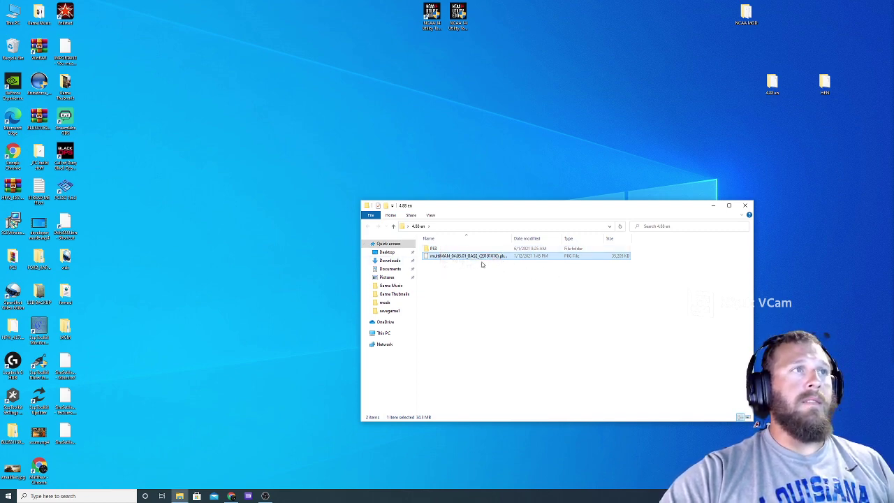
pyautogui.doubleClick(440, 250)
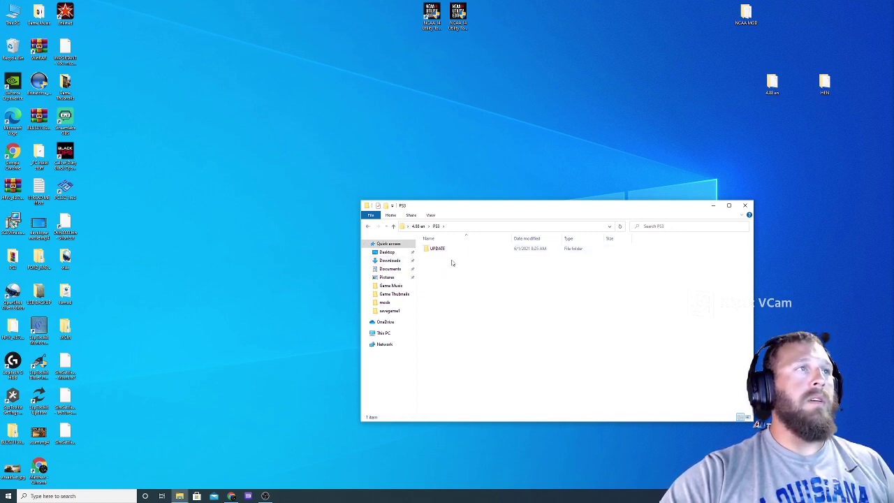
pyautogui.doubleClick(443, 249)
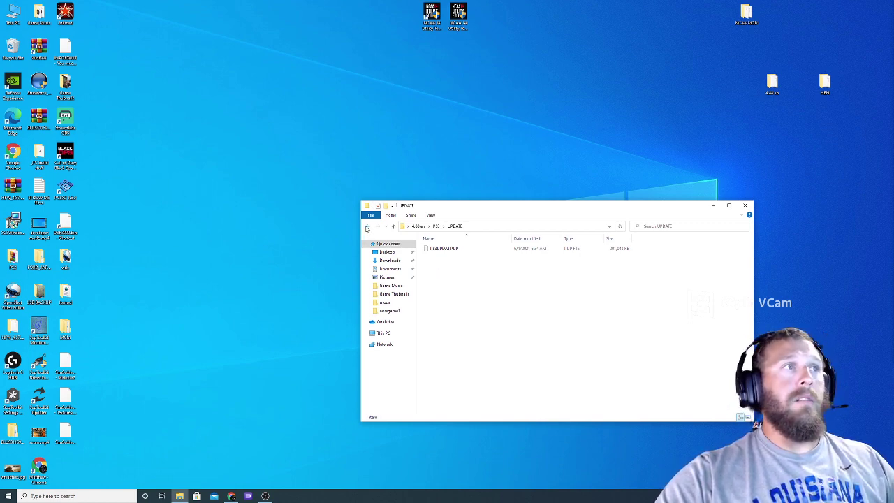
# Step: Step back and forward between 4.88 en, PS3 and UPDATE to confirm PS3UPDAT.PUP
pyautogui.click(367, 227)
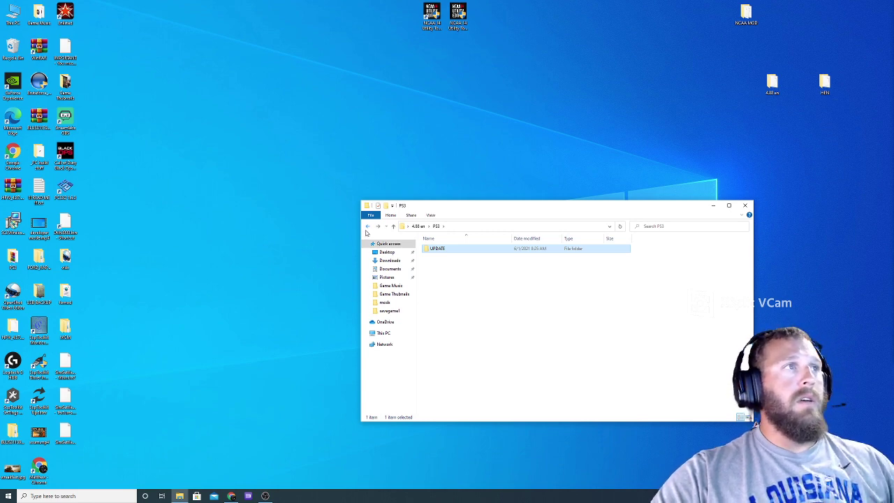
pyautogui.click(378, 226)
pyautogui.click(368, 227)
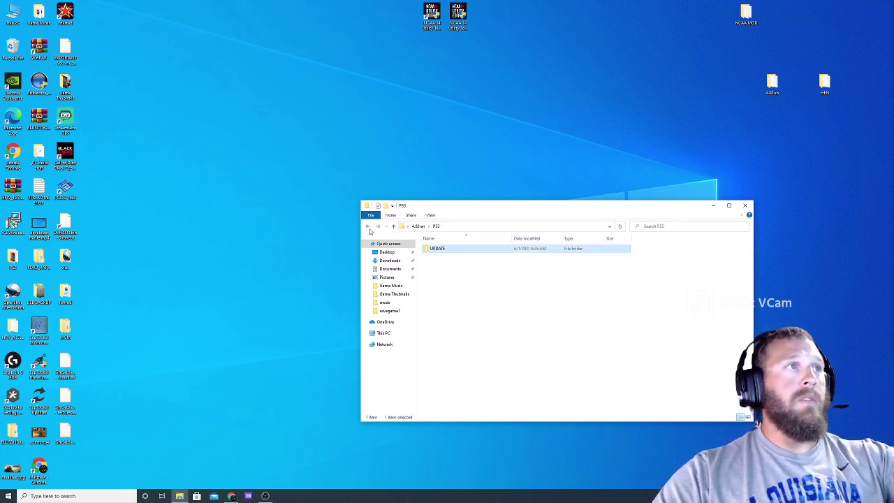
pyautogui.click(368, 227)
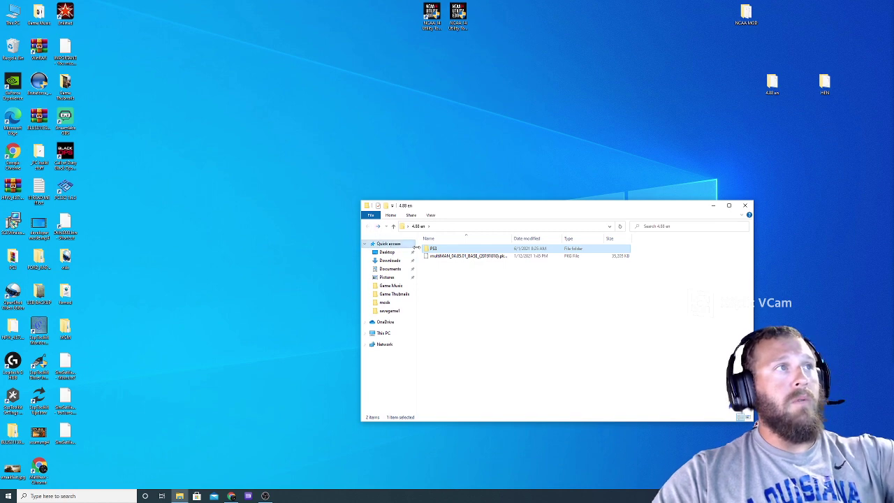
pyautogui.click(380, 228)
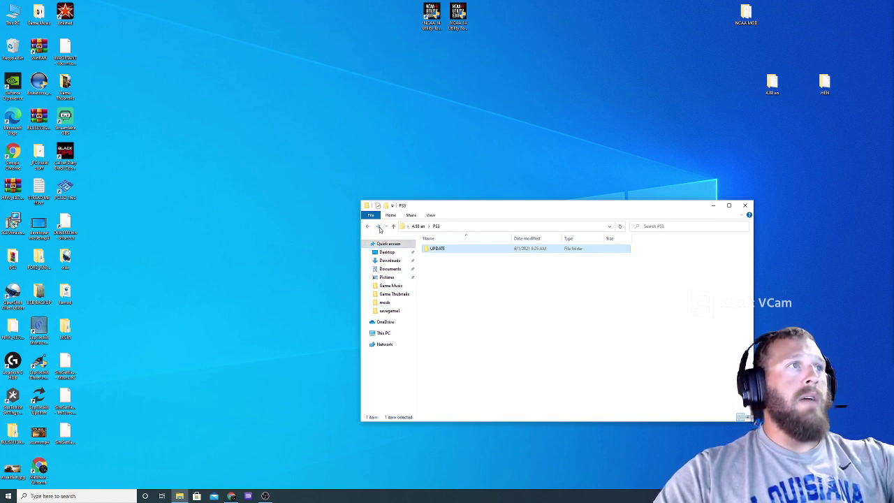
pyautogui.click(380, 228)
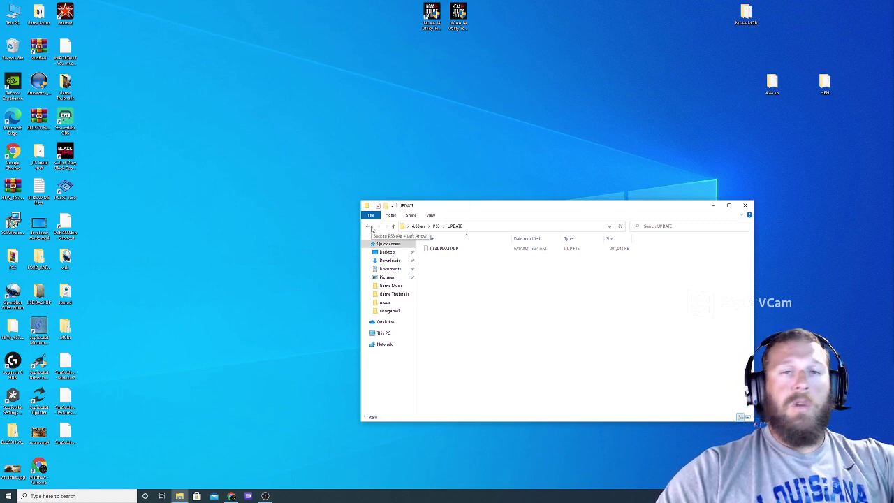
# Step: Return to the 4.88 en folder, select the multiMAN pkg, and bring Chrome forward
pyautogui.click(369, 227)
pyautogui.click(367, 227)
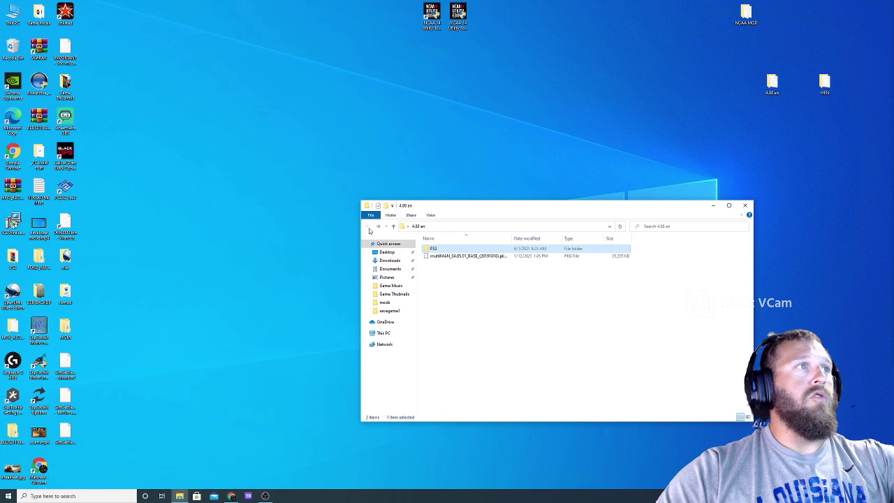
pyautogui.click(451, 257)
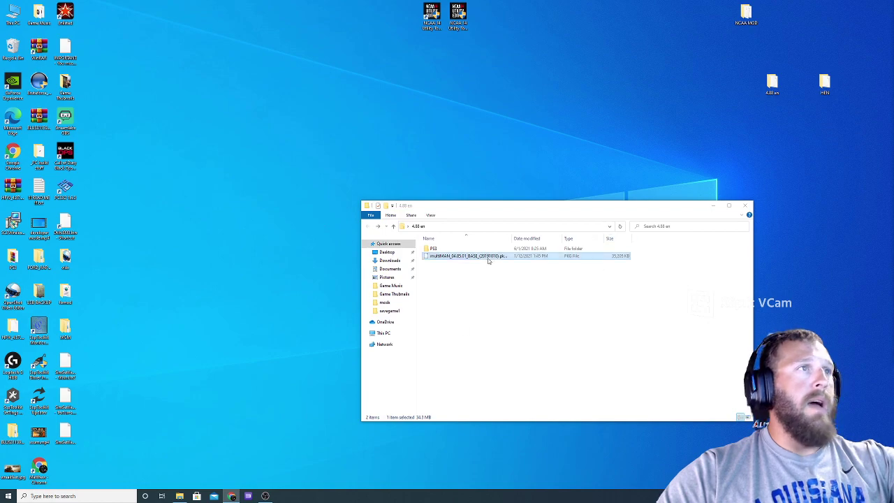
pyautogui.click(232, 496)
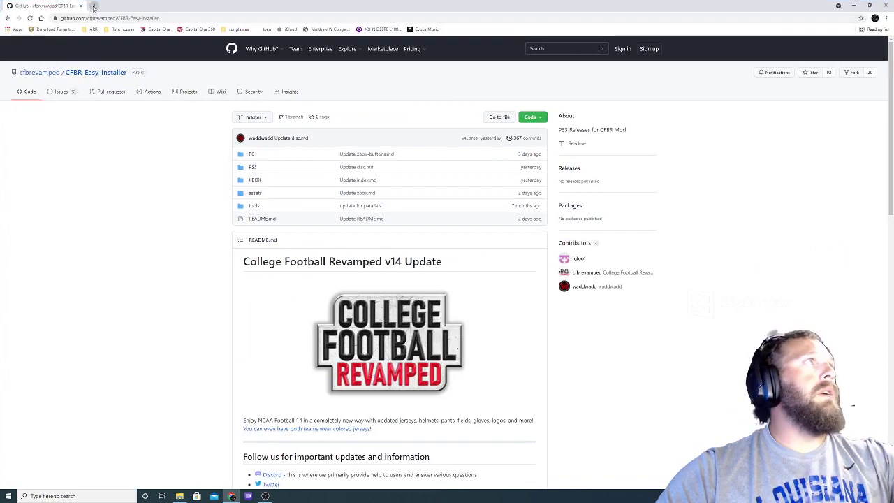
pyautogui.click(94, 7)
pyautogui.write('mu')
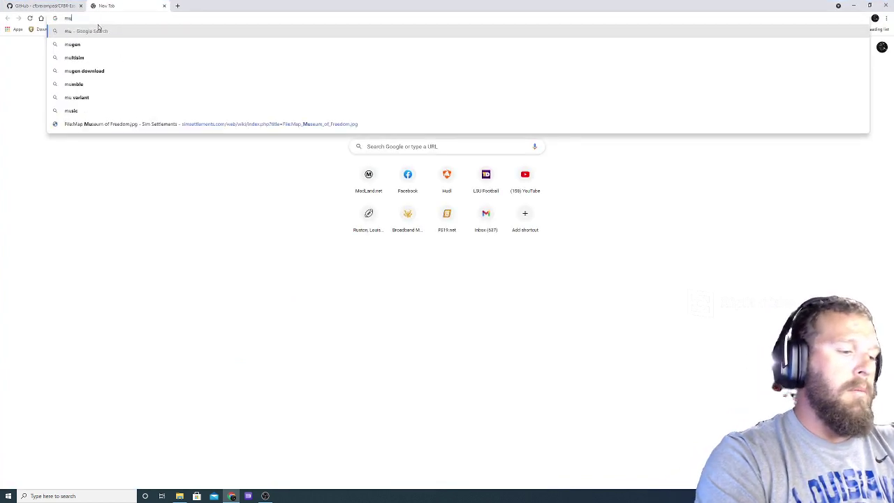
pyautogui.write('ltm')
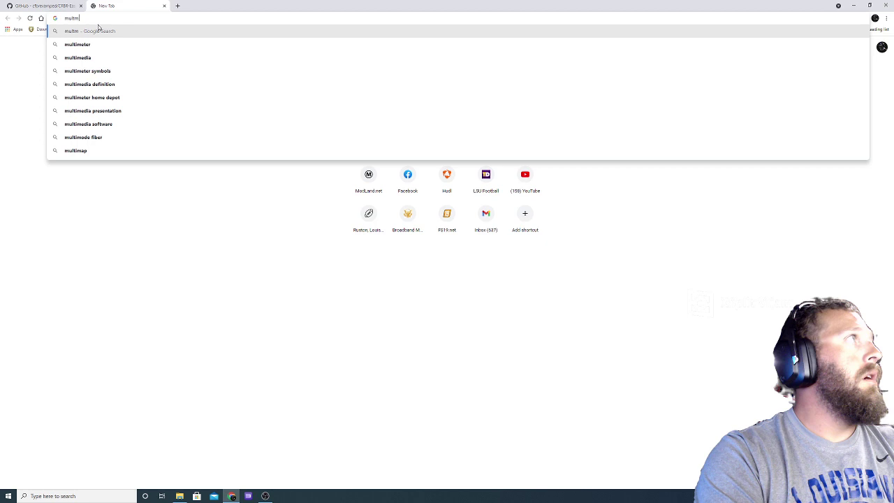
pyautogui.write('AM')
pyautogui.press('Return')
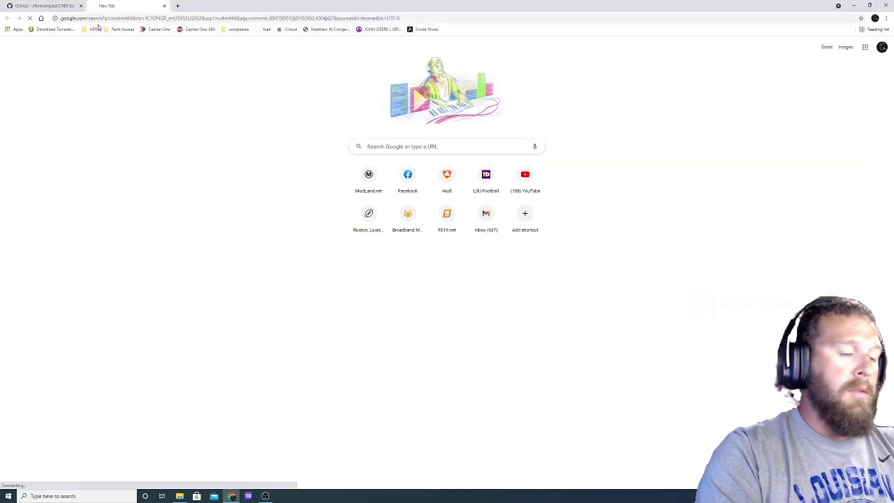
pyautogui.click(128, 105)
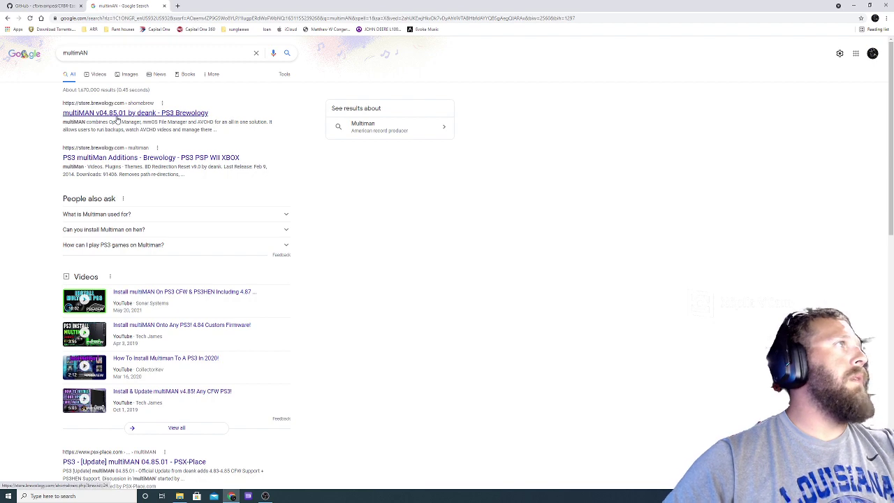
pyautogui.click(118, 114)
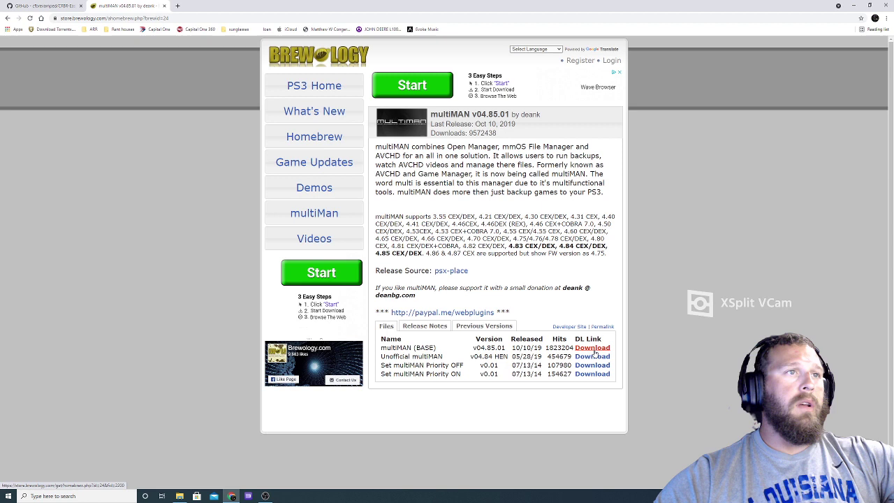
pyautogui.click(593, 348)
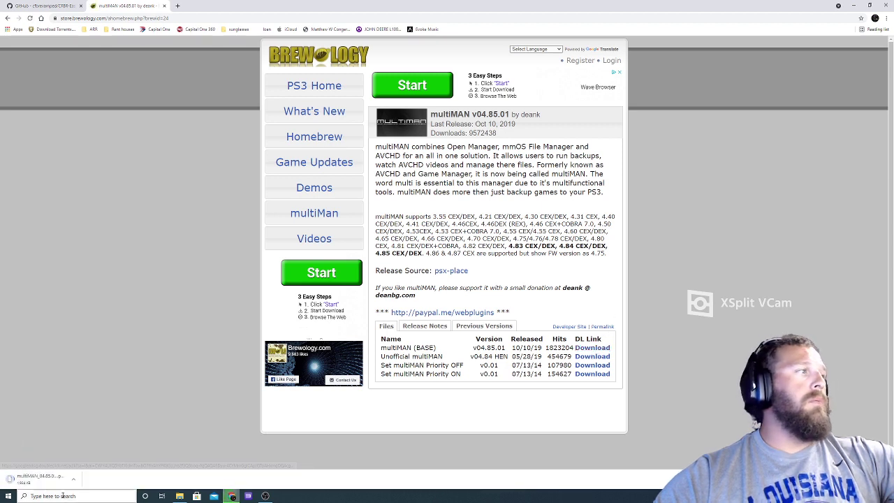
pyautogui.click(68, 484)
pyautogui.click(81, 478)
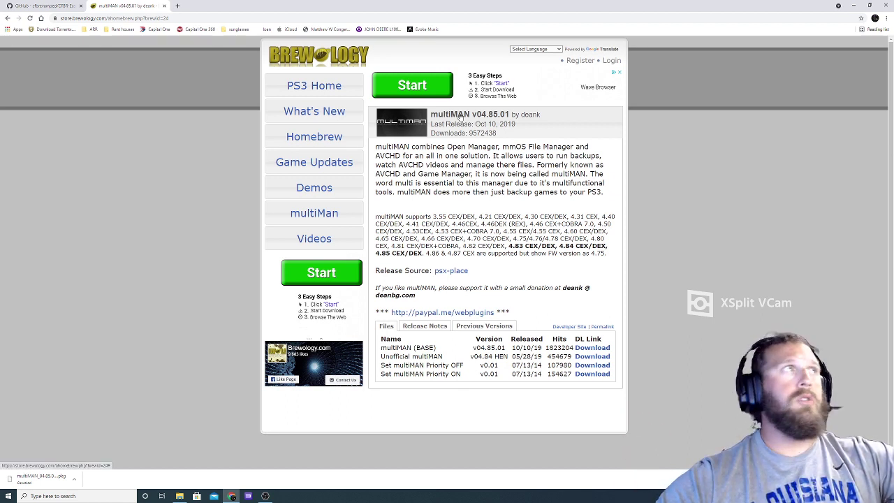
pyautogui.click(162, 6)
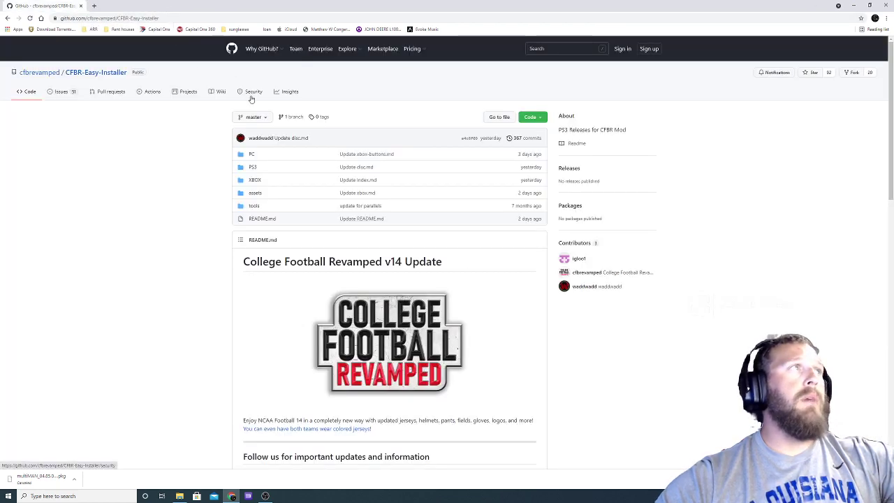
# Step: Restore down Chrome, reposition the folder window, then maximize the GitHub page again
pyautogui.moveTo(447, 6); pyautogui.dragTo(405, 312)
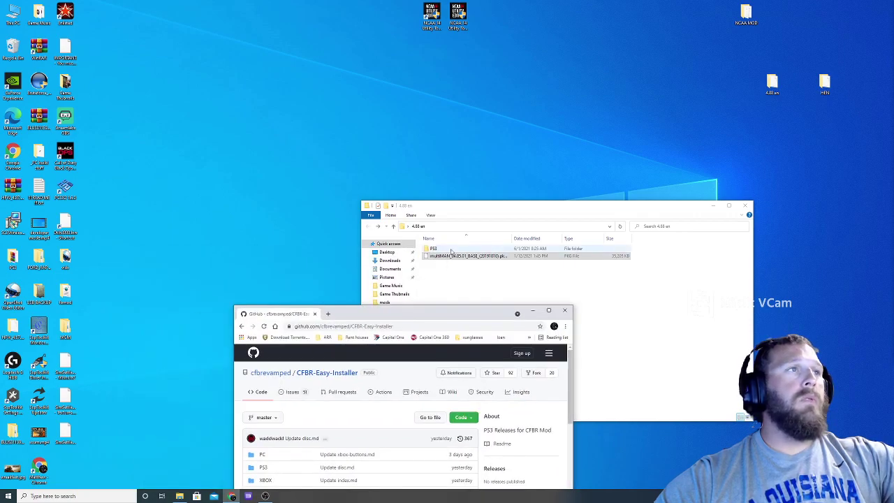
pyautogui.moveTo(465, 207); pyautogui.dragTo(278, 47)
pyautogui.doubleClick(411, 315)
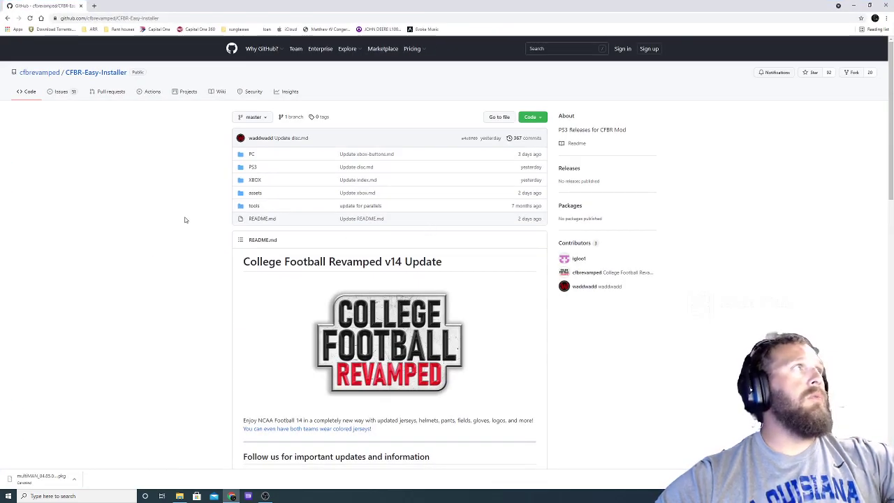
# Step: Scroll the CFBR README and open the PS3 Physical Disc Copy instructions
pyautogui.scroll(-6, 185, 220)
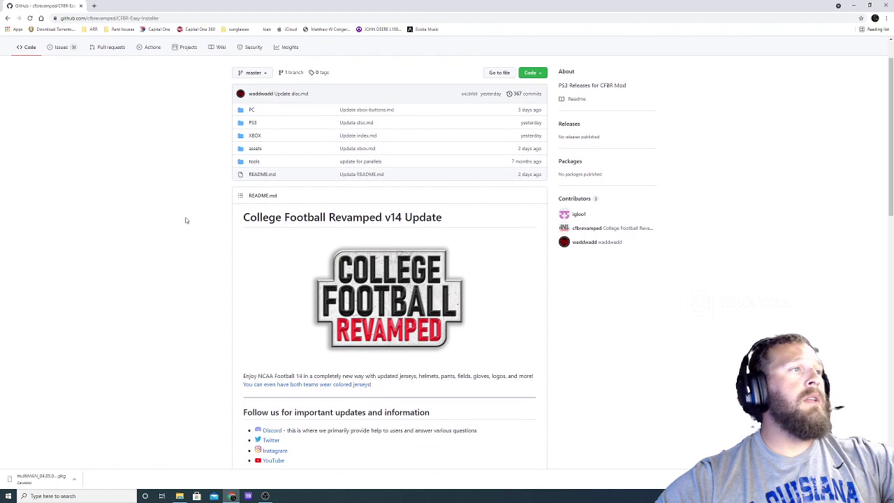
pyautogui.scroll(-3, 188, 221)
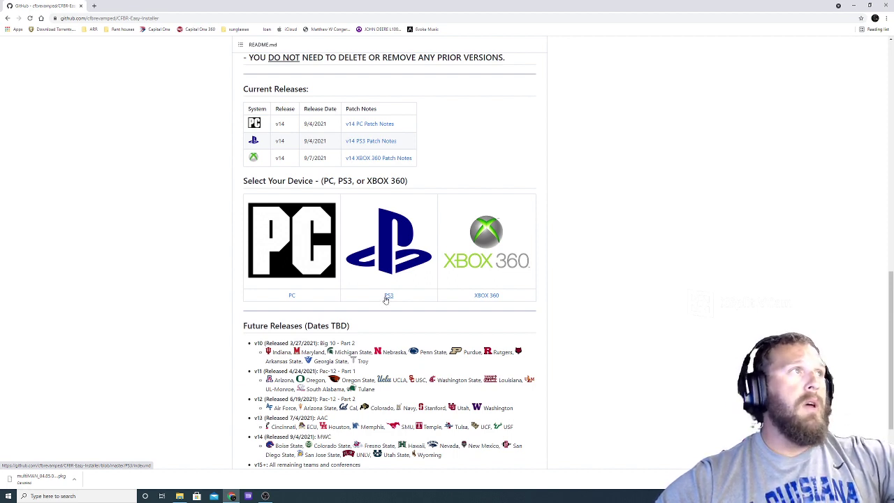
pyautogui.click(387, 297)
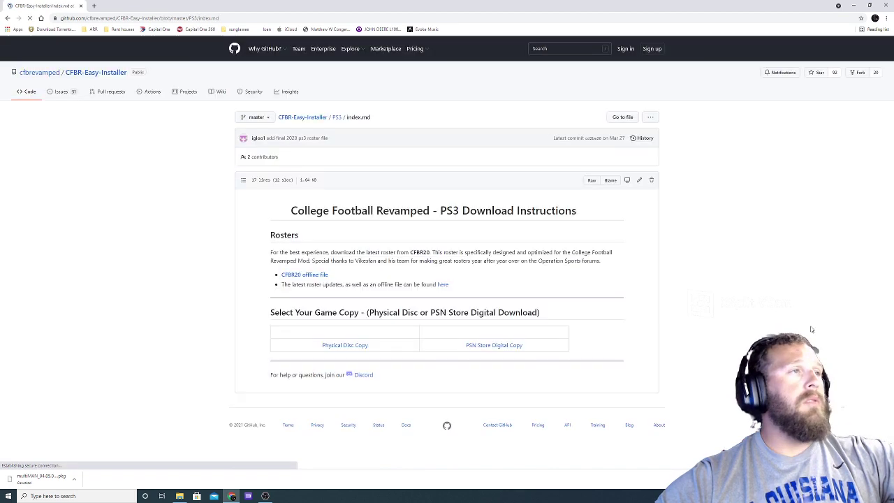
pyautogui.scroll(-2, 511, 337)
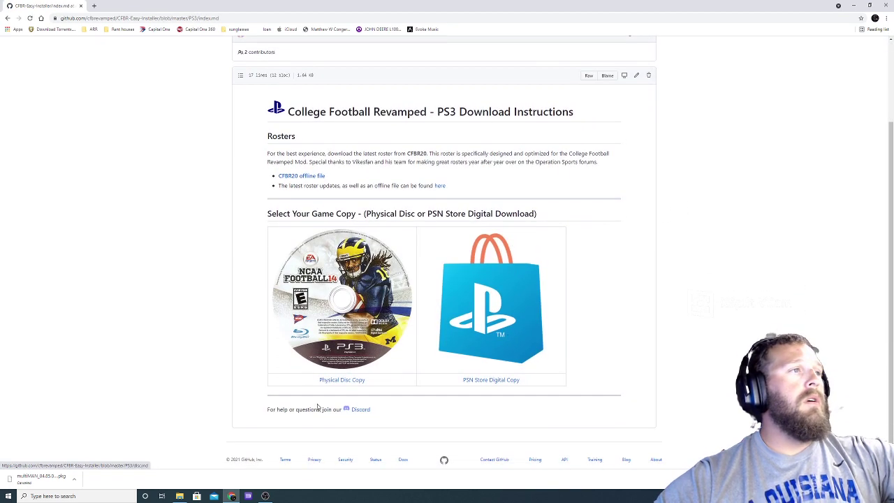
pyautogui.click(344, 381)
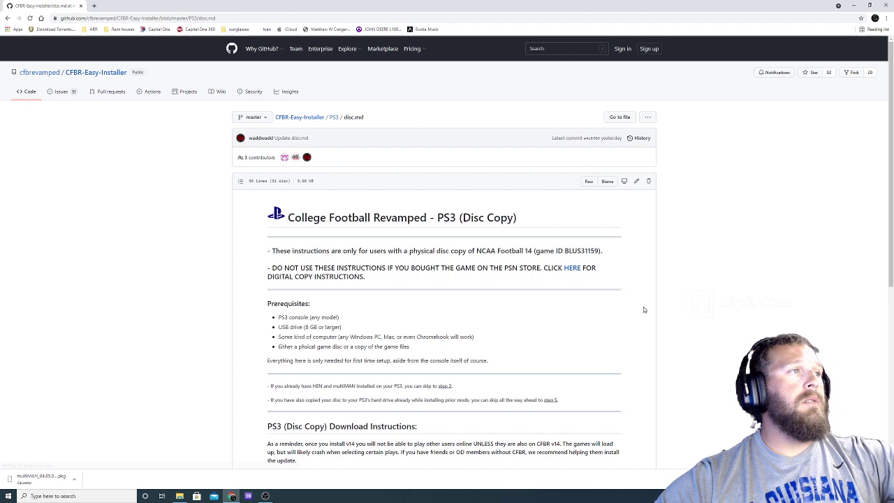
# Step: Review the Part A and Part B download lines, then minimize Chrome
pyautogui.scroll(-3, 643, 307)
pyautogui.scroll(-1, 644, 308)
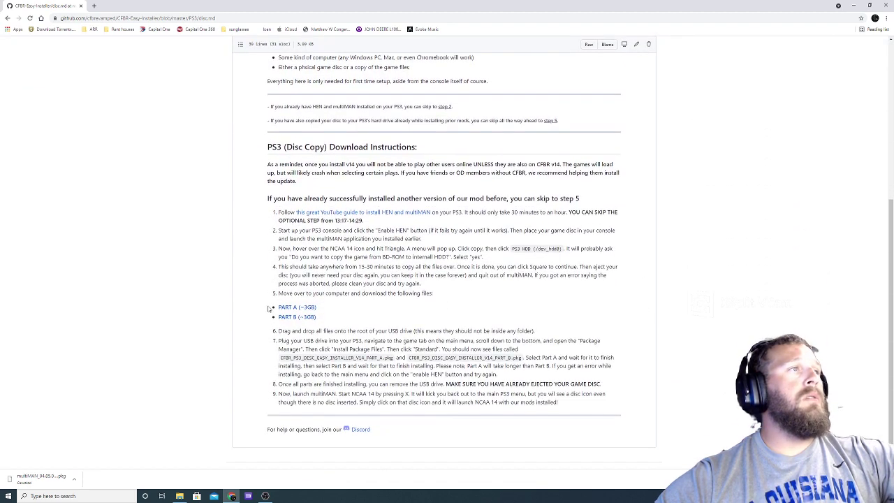
pyautogui.moveTo(268, 309); pyautogui.dragTo(408, 328)
pyautogui.click(423, 323)
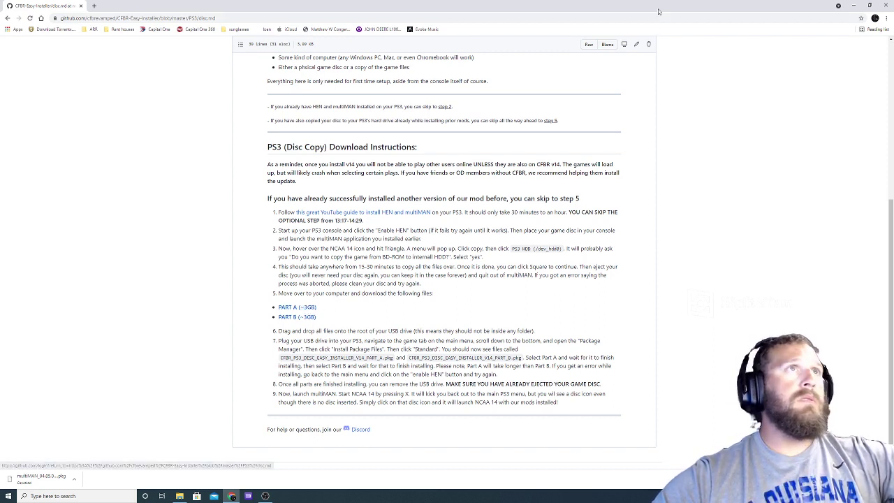
pyautogui.click(854, 5)
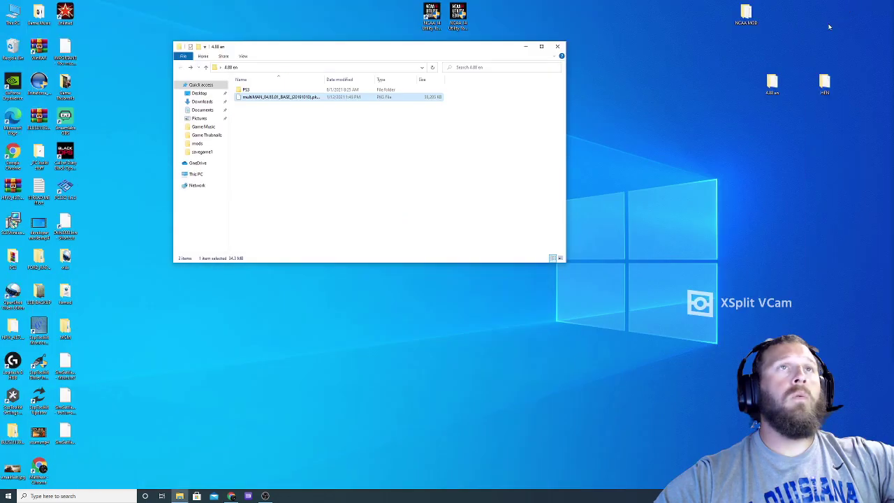
# Step: Drag the CFBR_PS3 PKG from Downloads onto the desktop 4.88 en folder and open it
pyautogui.click(202, 101)
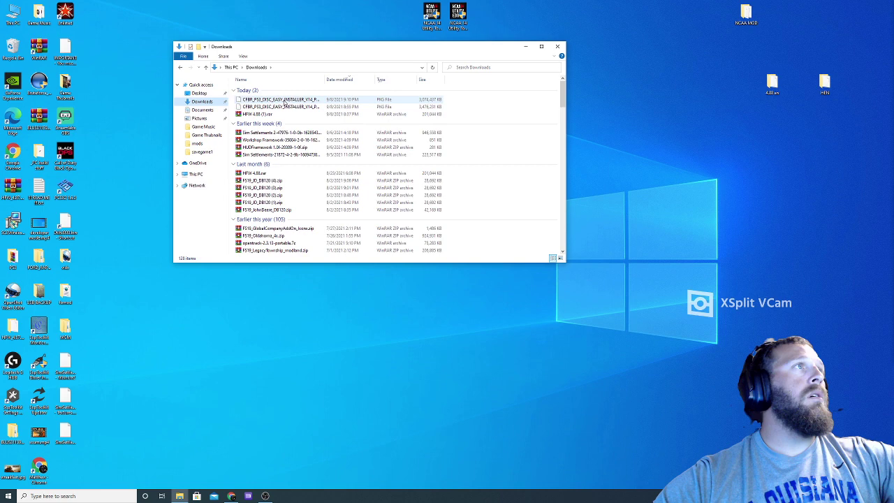
pyautogui.moveTo(296, 100); pyautogui.dragTo(772, 87)
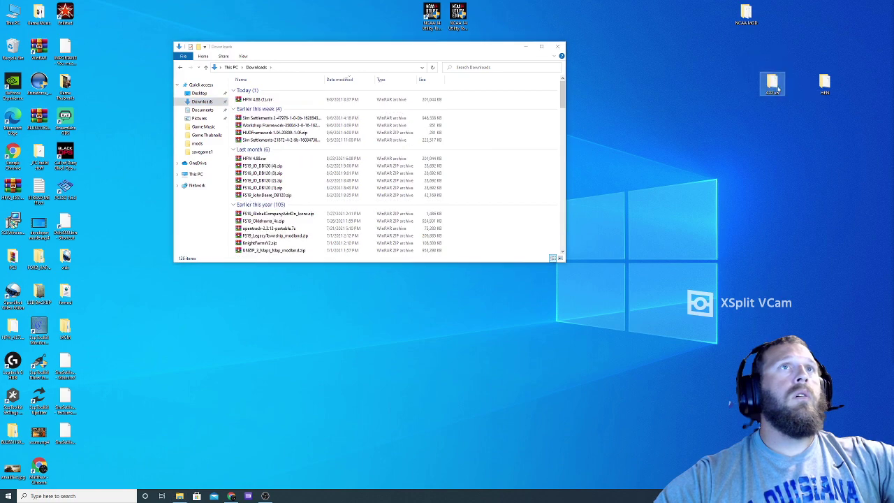
pyautogui.doubleClick(773, 86)
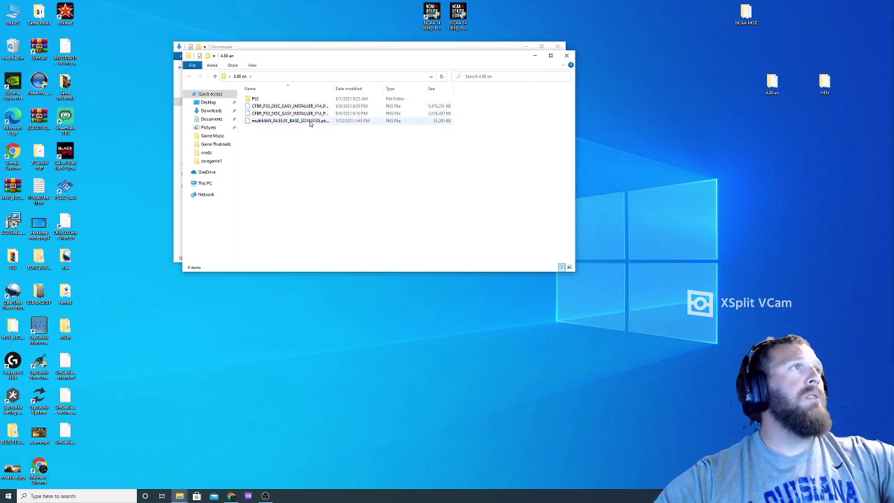
# Step: Browse into PS3 and UPDATE and back to 4.88 en, then move that window right
pyautogui.doubleClick(256, 100)
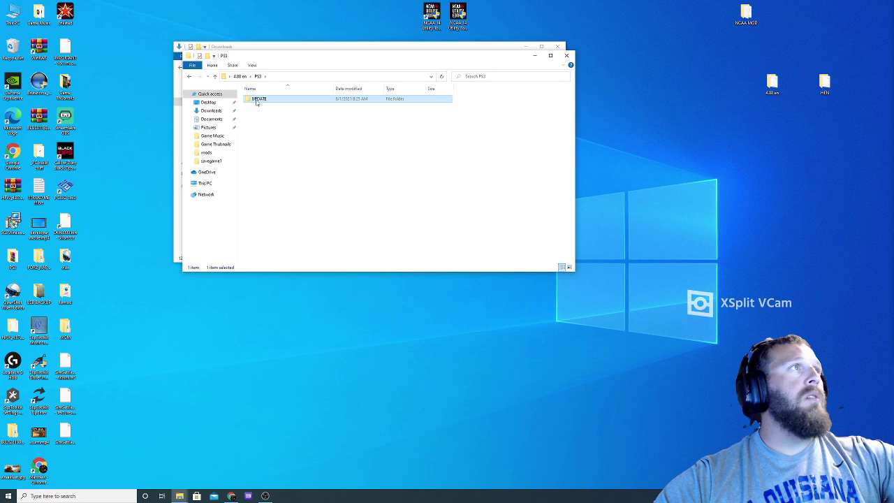
pyautogui.doubleClick(257, 100)
pyautogui.click(188, 77)
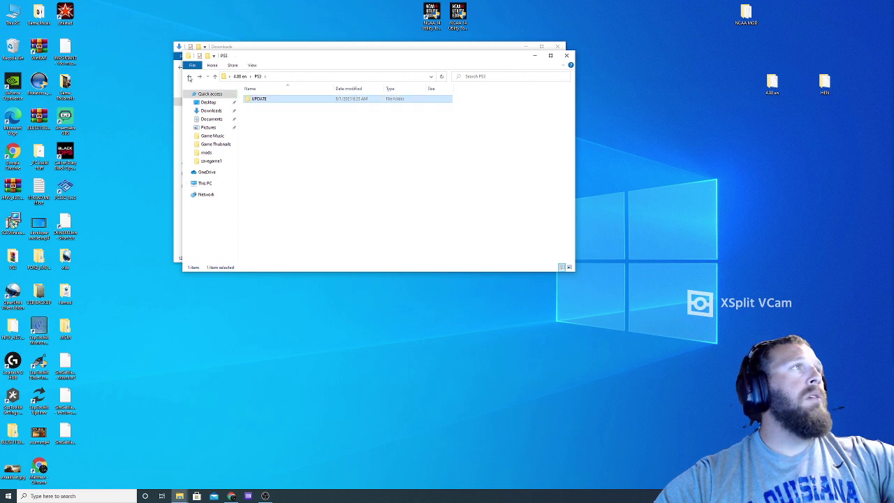
pyautogui.click(189, 77)
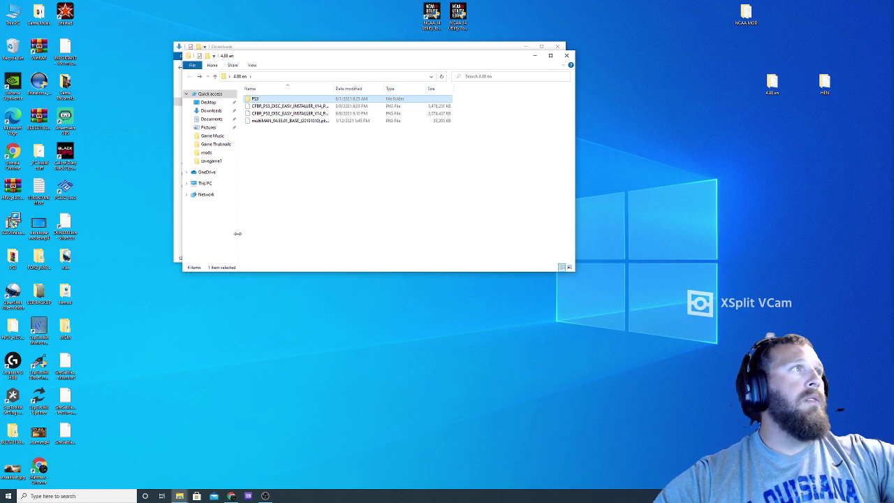
pyautogui.moveTo(313, 55); pyautogui.dragTo(600, 113)
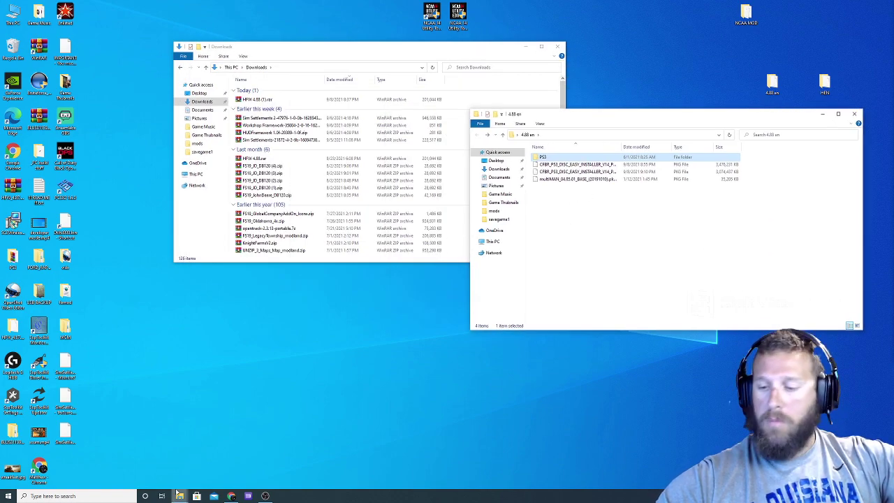
# Step: Open the 4.88 en folder on USB Drive (E:) and drag the CFBR Part A PKG into it
pyautogui.moveTo(179, 493)
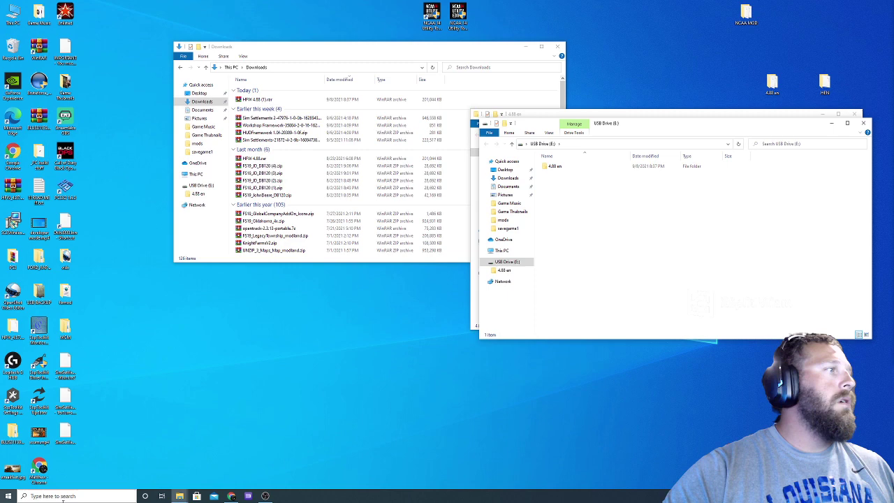
pyautogui.moveTo(620, 127); pyautogui.dragTo(552, 239)
pyautogui.doubleClick(489, 254)
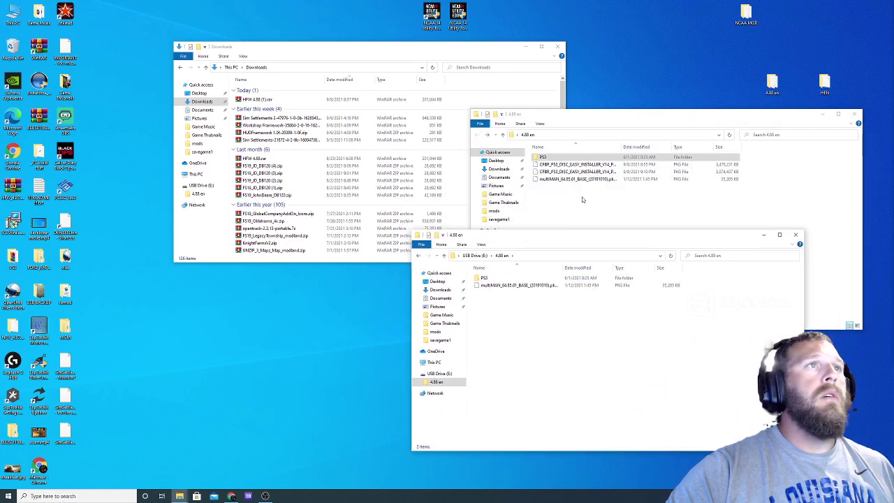
pyautogui.moveTo(577, 165); pyautogui.dragTo(531, 314)
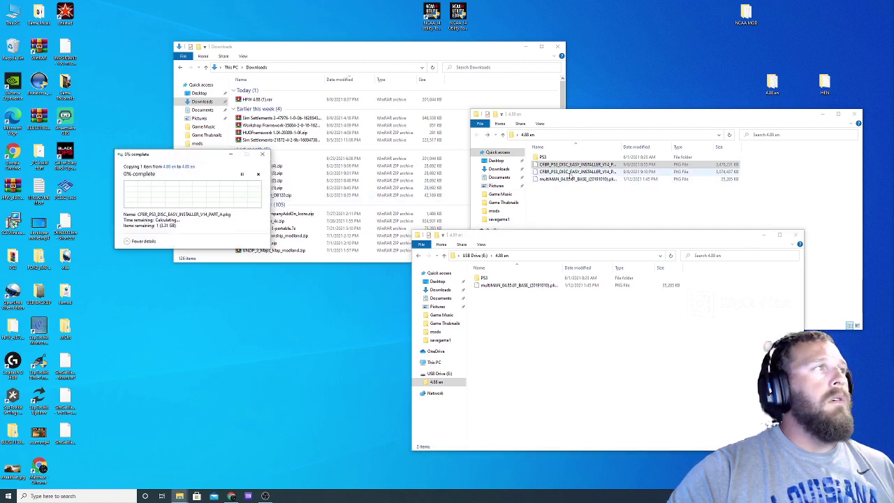
# Step: Select the second CFBR PKG, then pause and cancel the copy to the USB drive
pyautogui.click(571, 177)
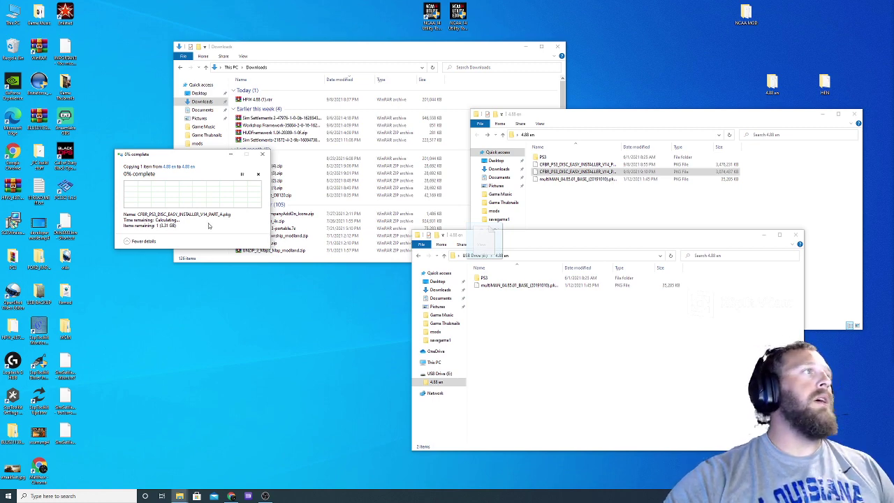
pyautogui.click(242, 175)
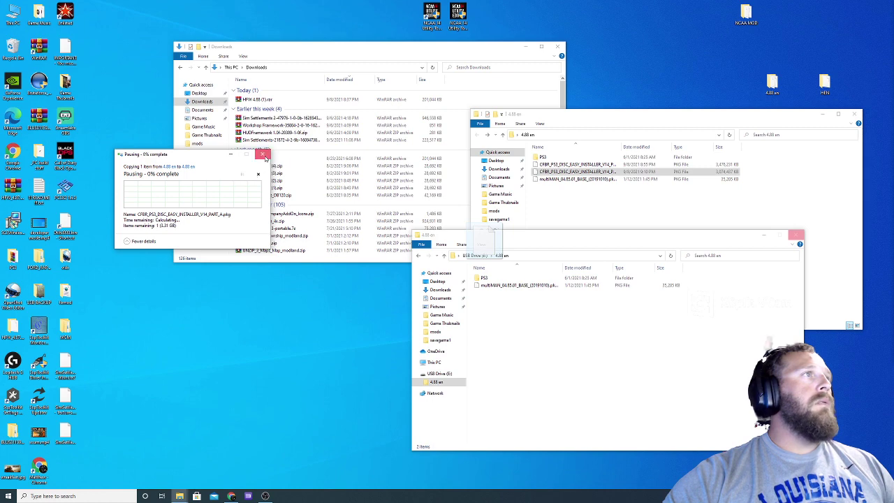
pyautogui.click(263, 154)
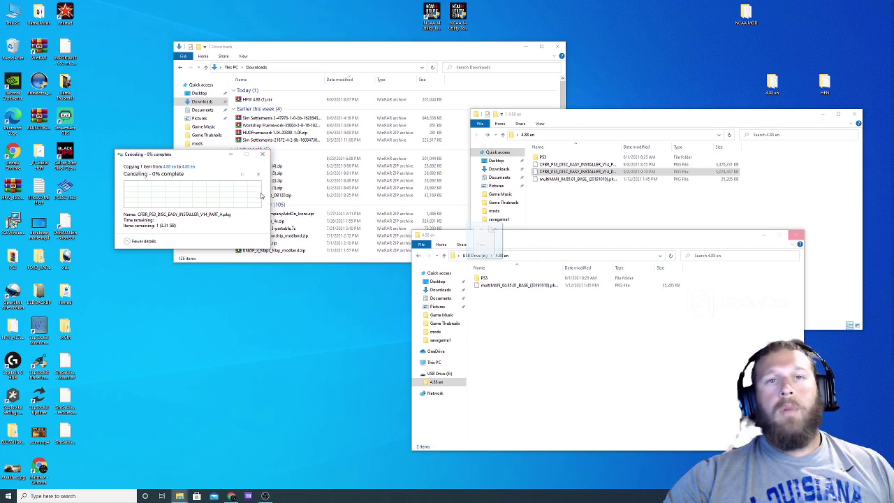